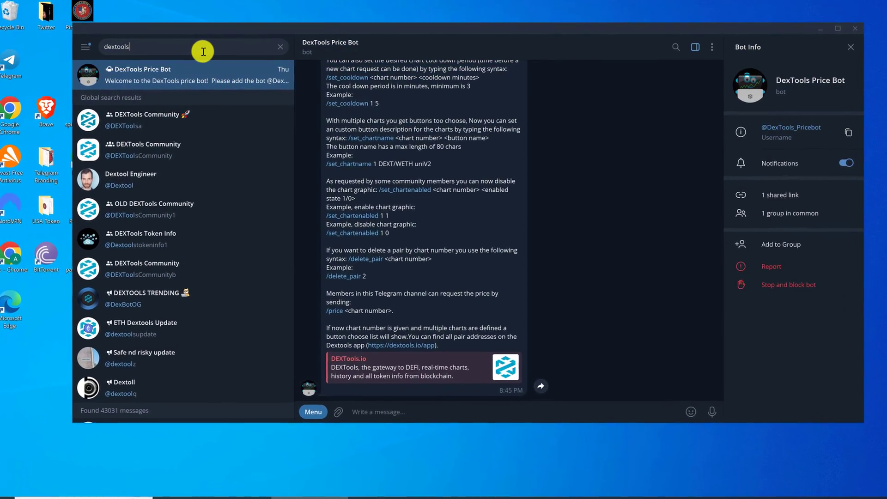
- Search Telegram for "dextools" and look through the matching chats, channels and bots
type("s")
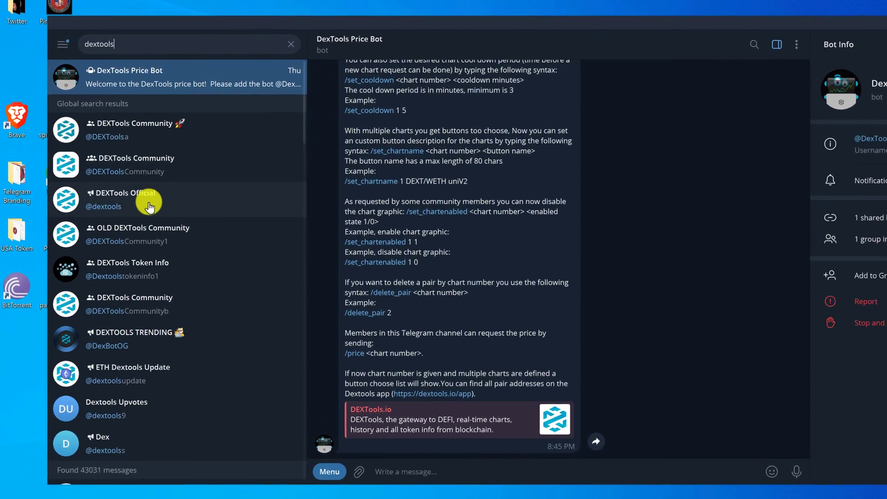
scroll(155, 192, "down", 1)
scroll(143, 218, "down", 3)
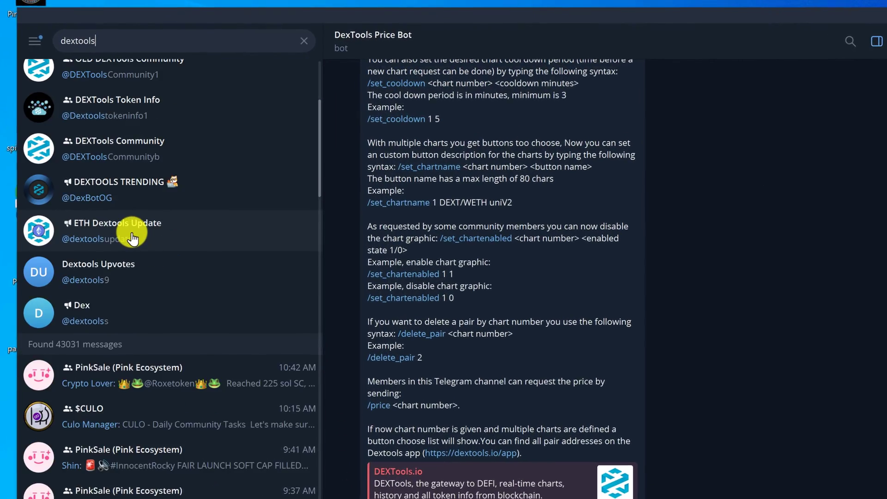
scroll(130, 240, "up", 5)
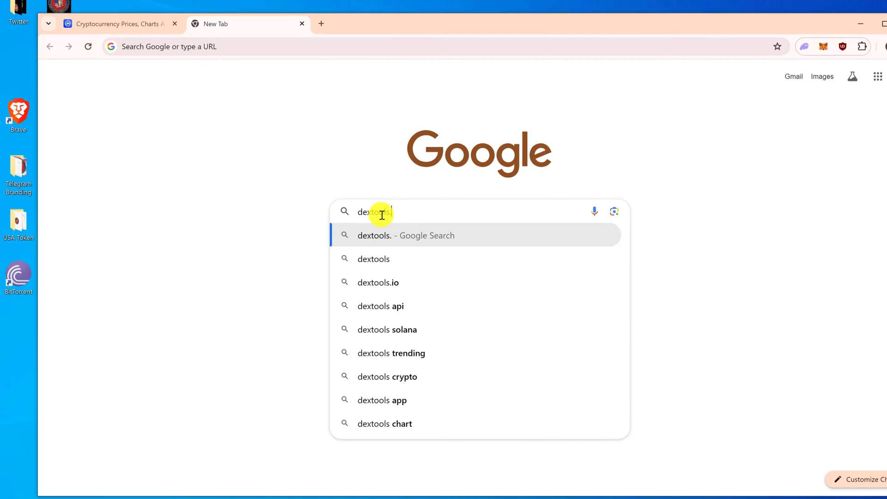
- In Chrome, search for "dextools.io" and open the DEXTools site
type(".i")
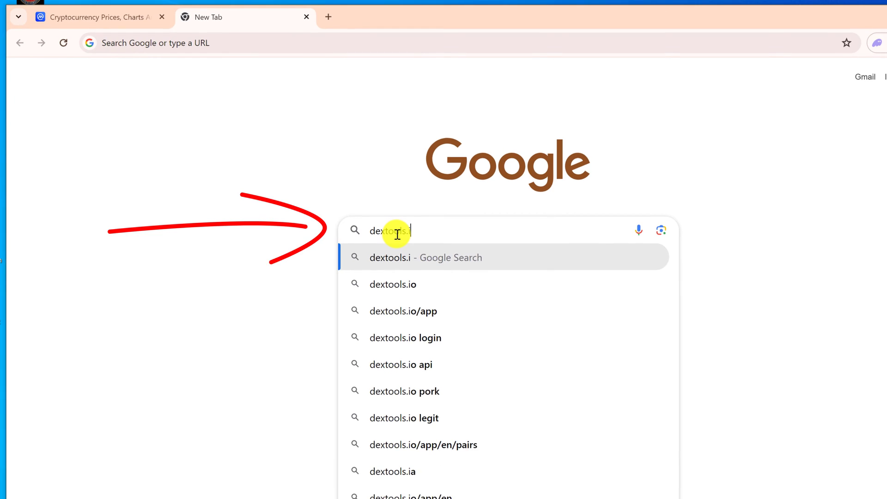
type("o")
key("Return")
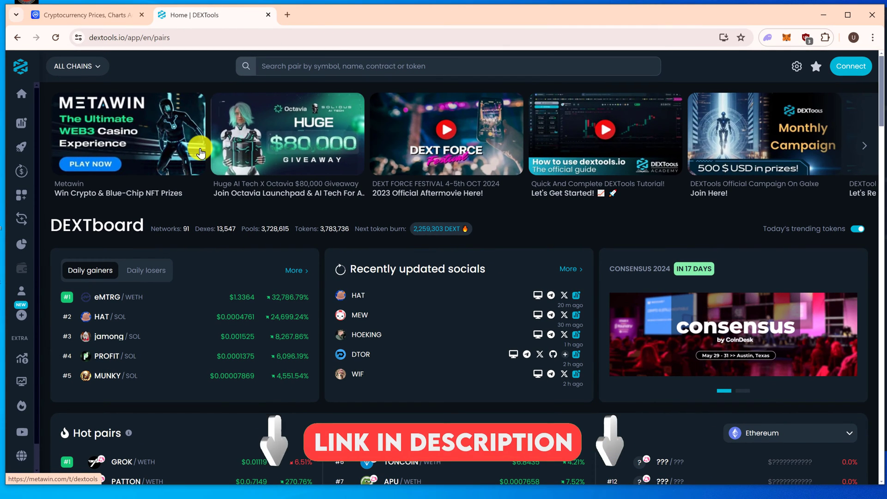
- Open the Price Bot from the DEXTools products list
mouse_move(23, 68)
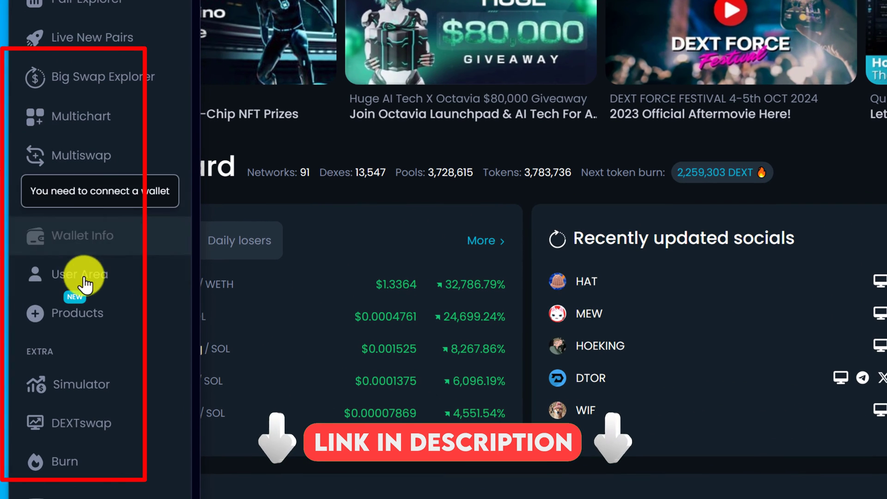
left_click(113, 313)
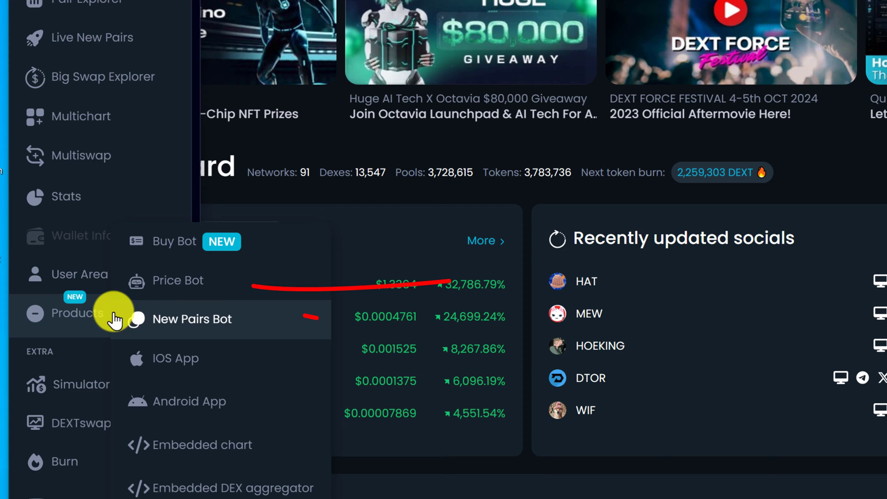
left_click(231, 284)
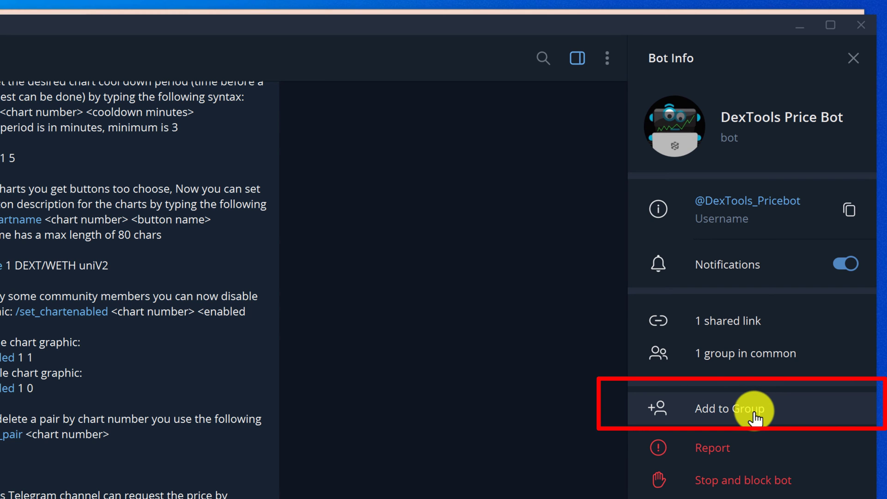
- In Telegram, add DexTools Price Bot to the Youtube Demo group and confirm
left_click(754, 415)
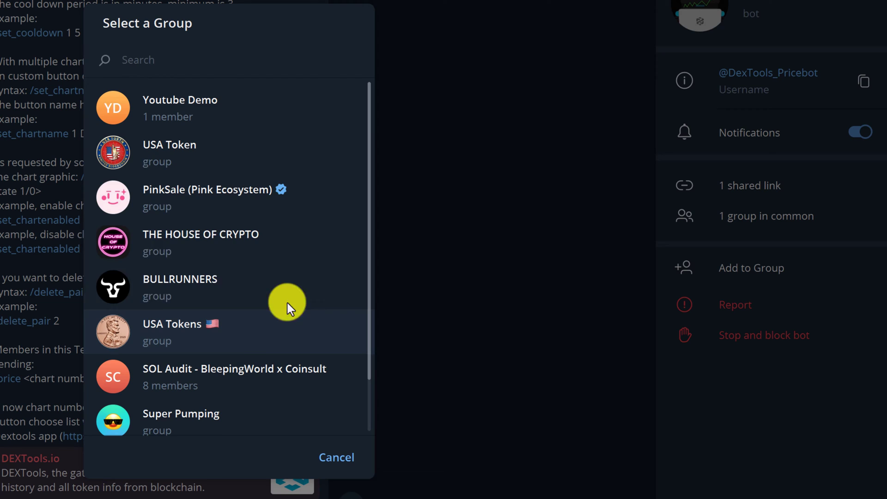
left_click(184, 118)
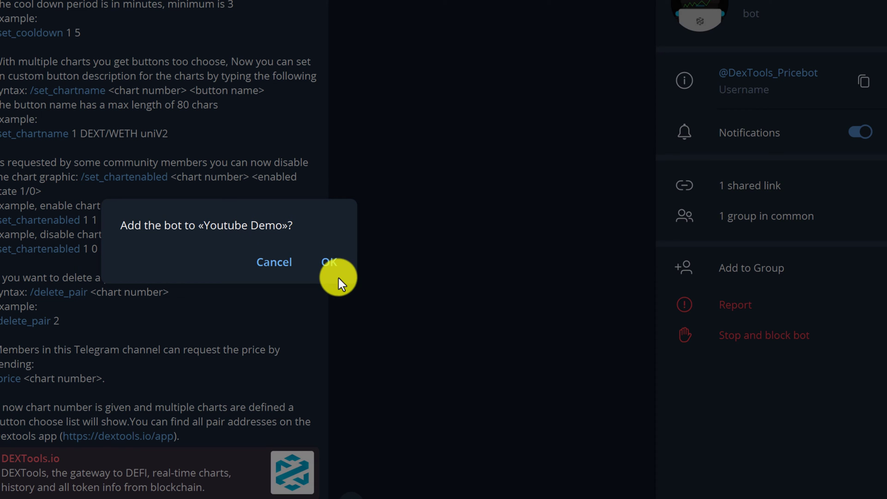
left_click(329, 262)
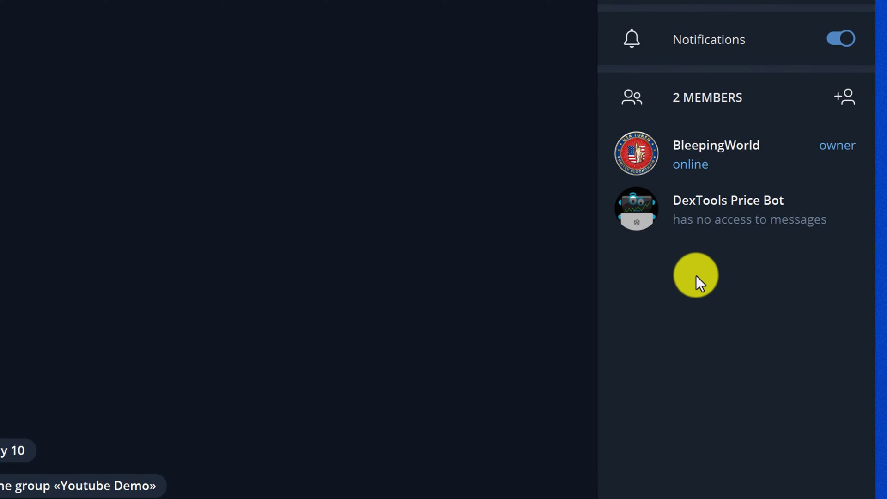
- Promote DexTools Price Bot to admin of the Youtube Demo group and save its default permissions
right_click(712, 224)
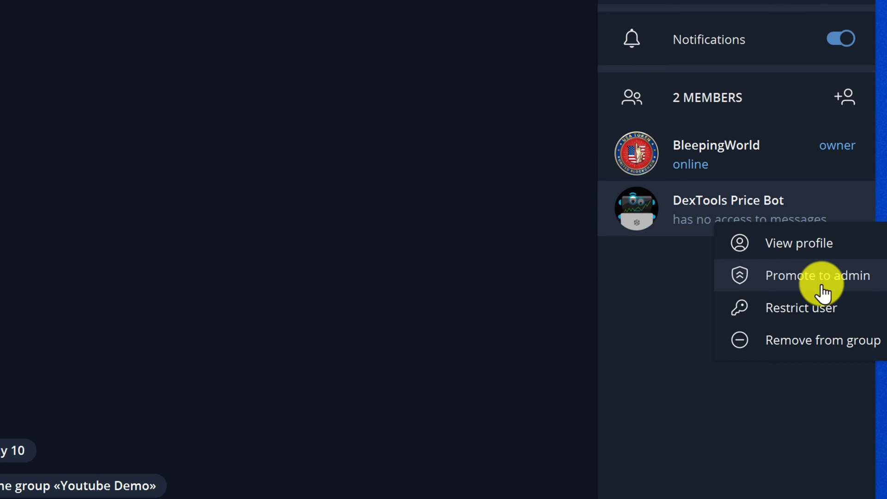
left_click(817, 277)
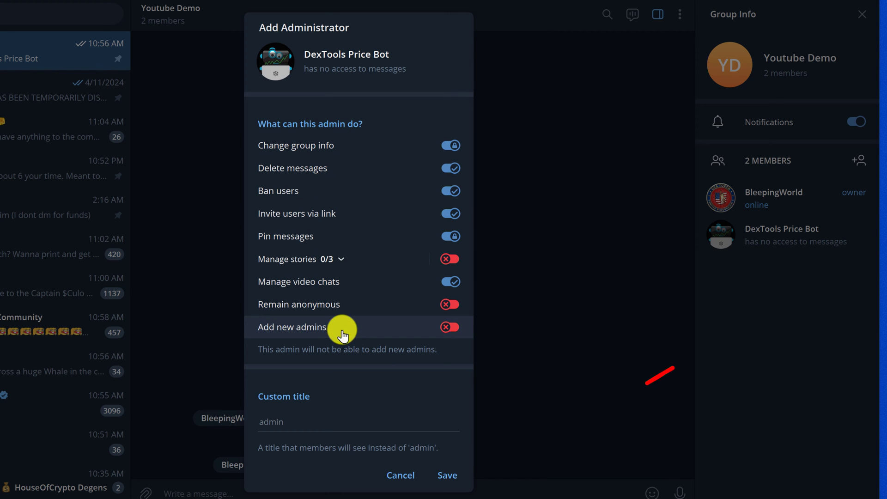
left_click(436, 476)
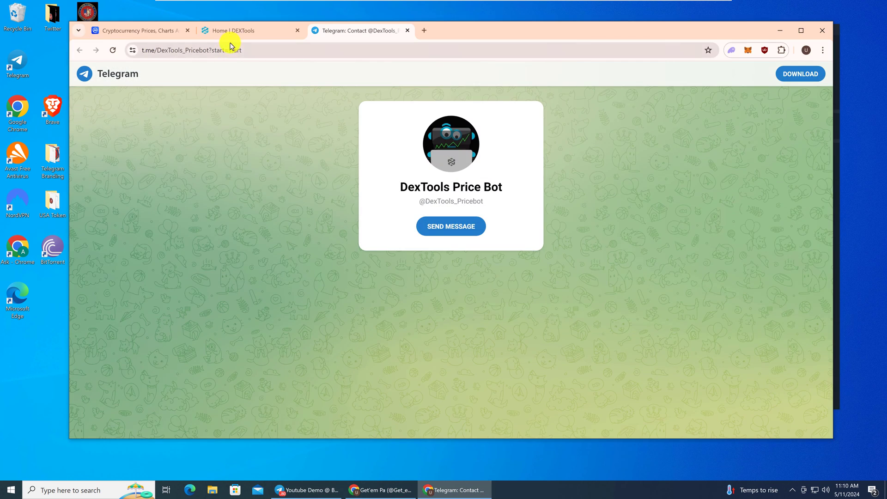
- On DEXTools in Chrome, search for "cost", open the first Costco Hot Dog COST/SOL pair and copy its pair address
left_click(231, 33)
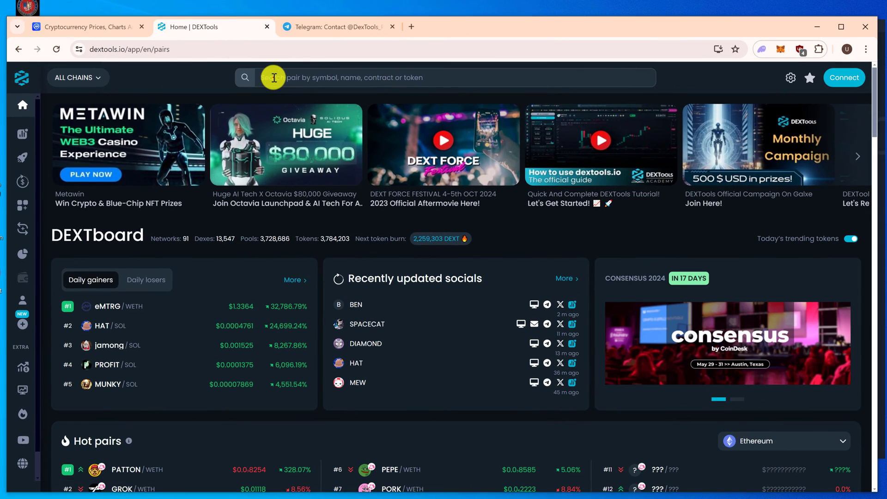
left_click(272, 77)
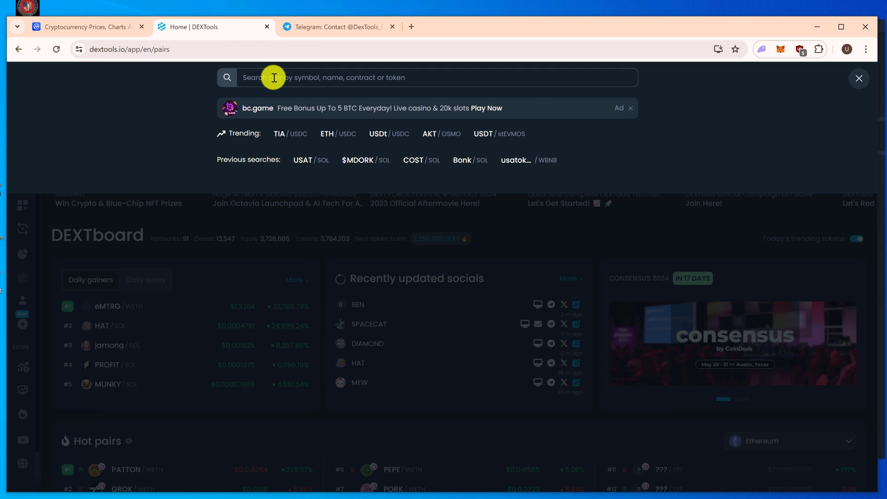
type("cost")
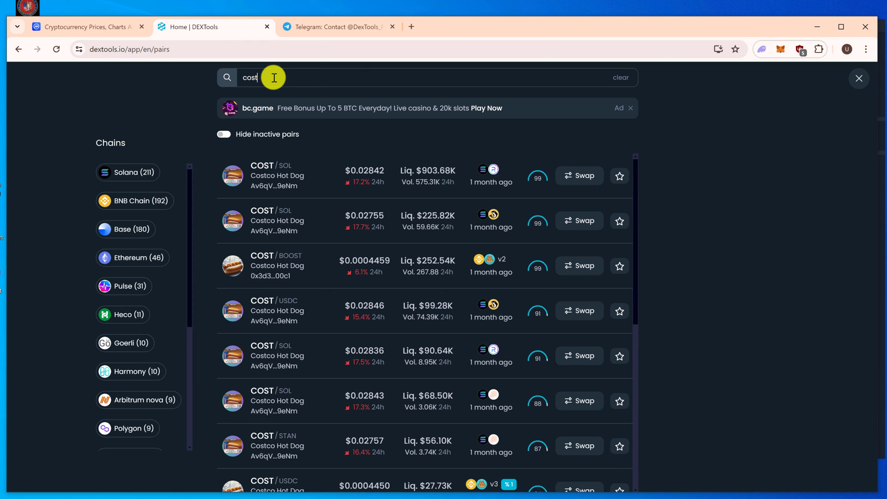
left_click(298, 171)
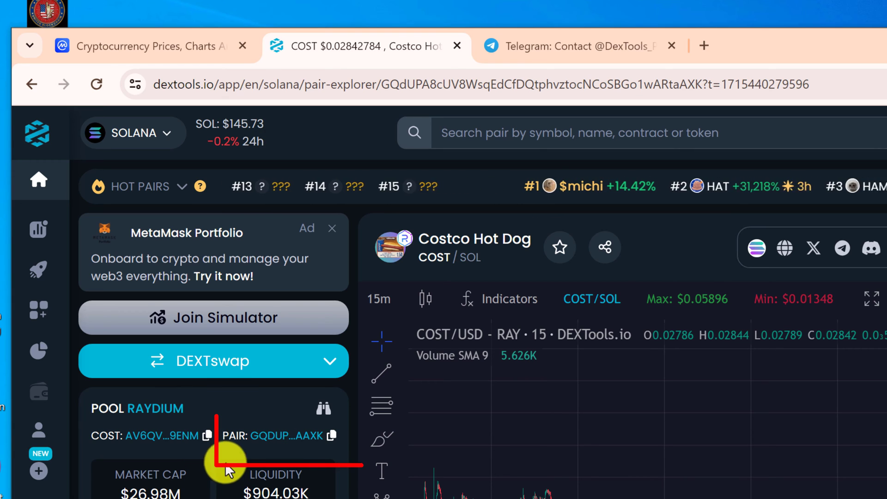
left_click(331, 436)
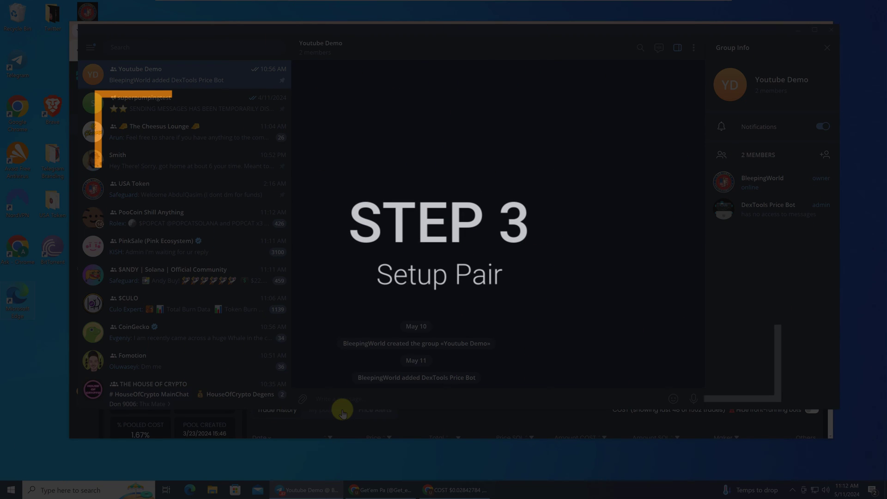
- In Telegram's Youtube Demo group, send "/set_pair 1 solana" followed by the copied pair address
left_click(342, 397)
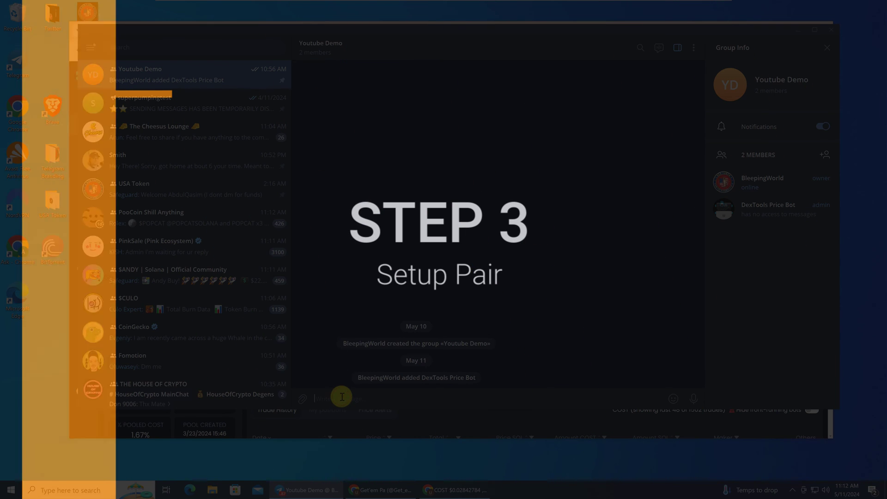
type("/set_pair 1 solana")
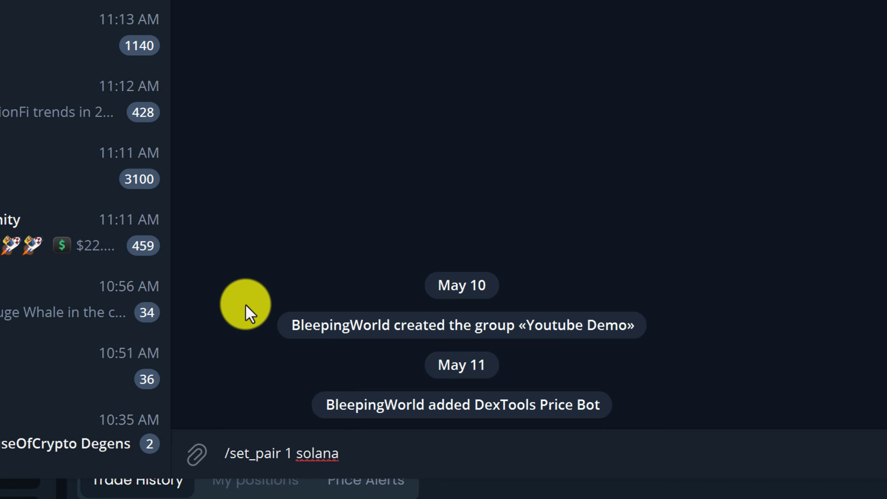
key("ctrl+v")
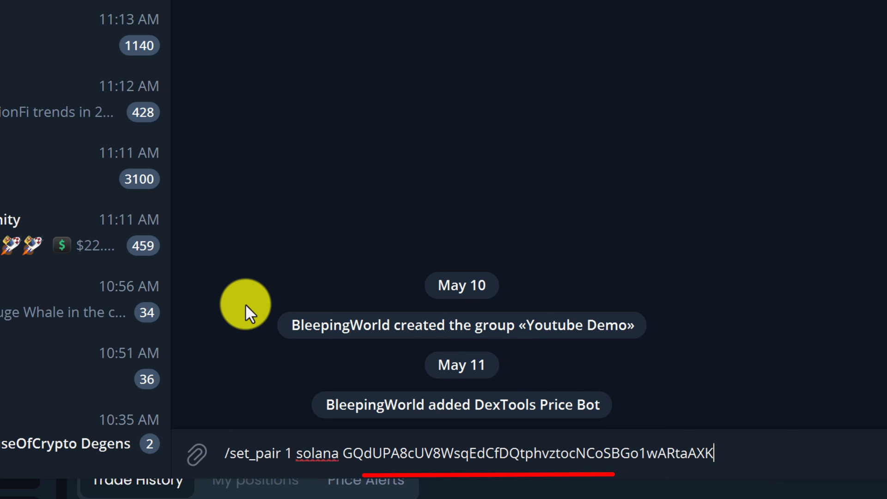
key("Return")
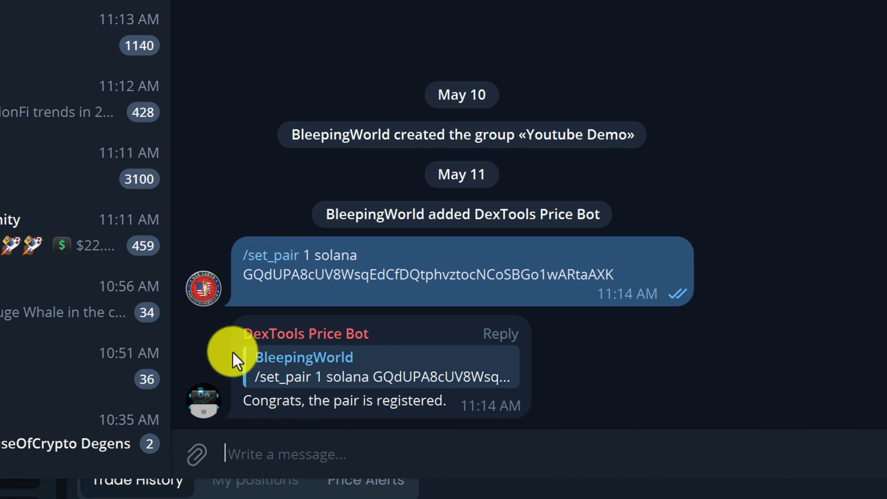
- Request the token's price chart from the bot by sending "/price" in the Youtube Demo group
double_click(362, 356)
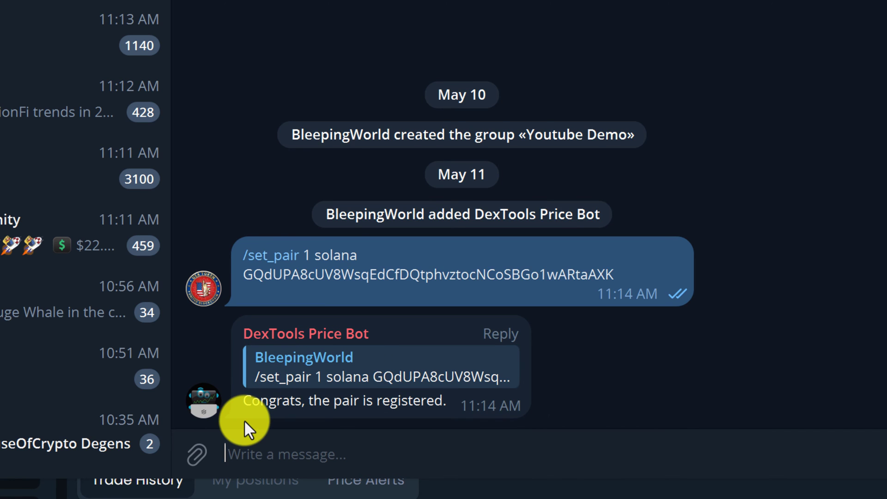
left_click(263, 421)
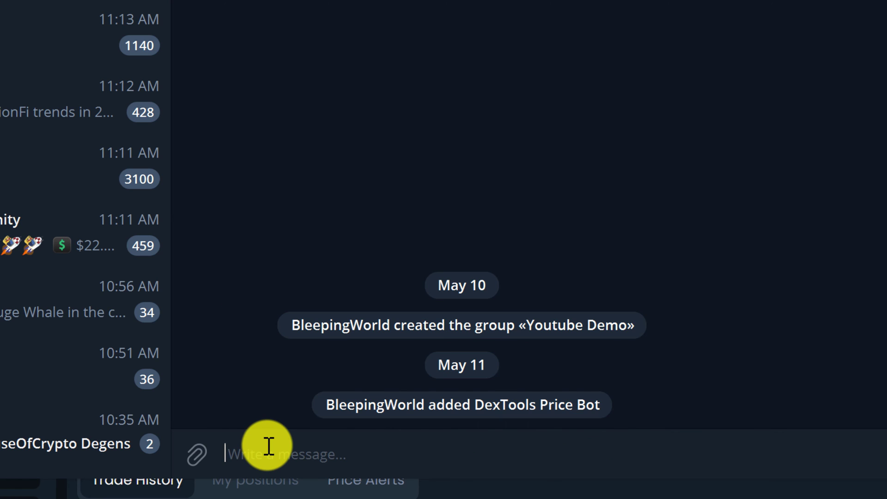
type("/price")
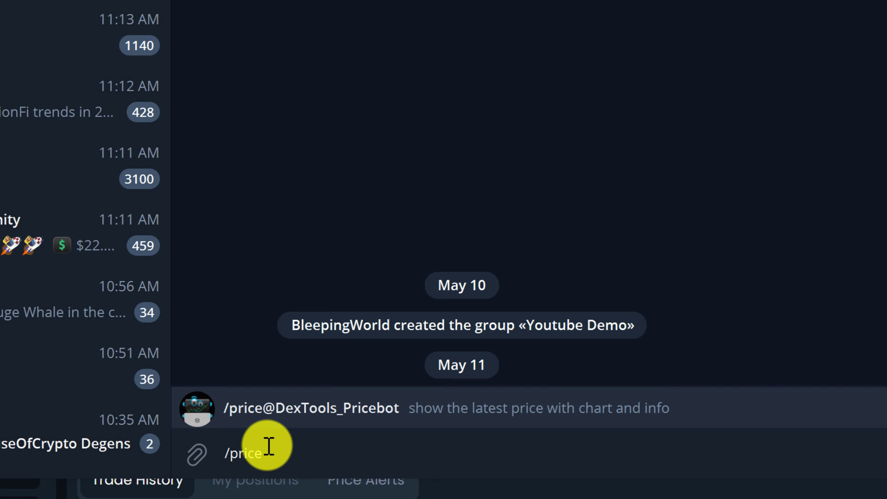
key("Return")
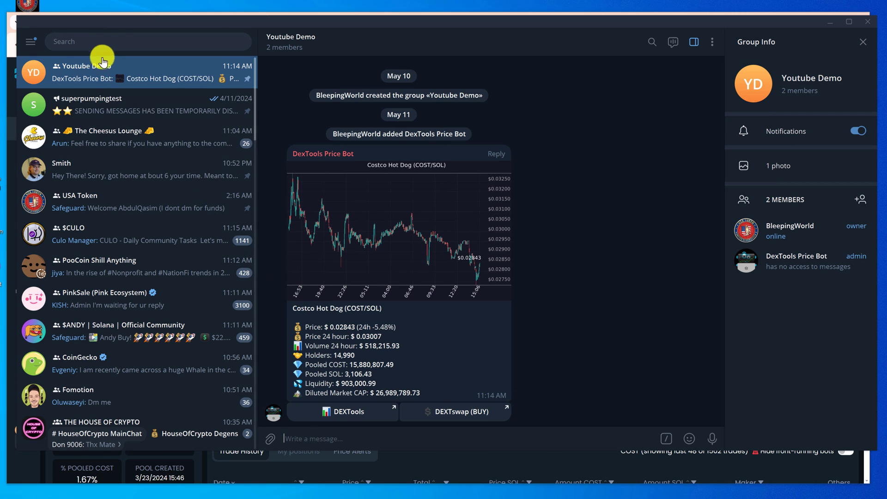
- Open the DexTools Price Bot chat and examine the supported networks and the /set_pair syntax
left_click(99, 40)
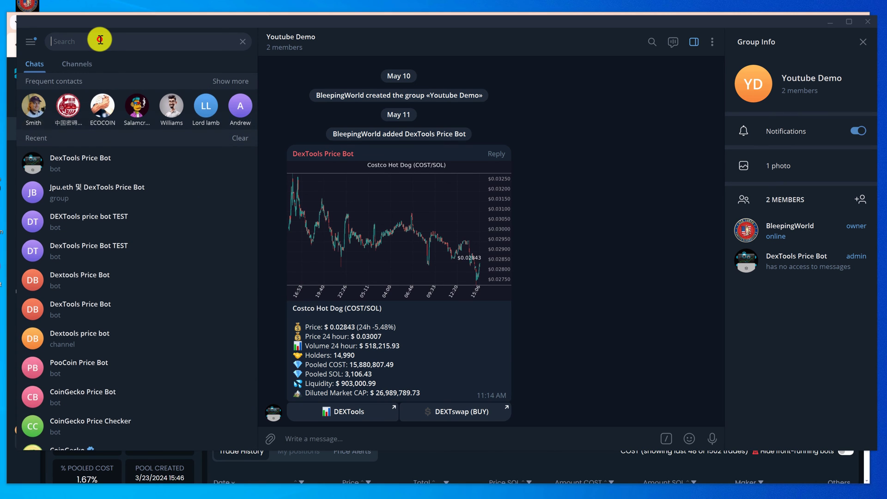
left_click(98, 158)
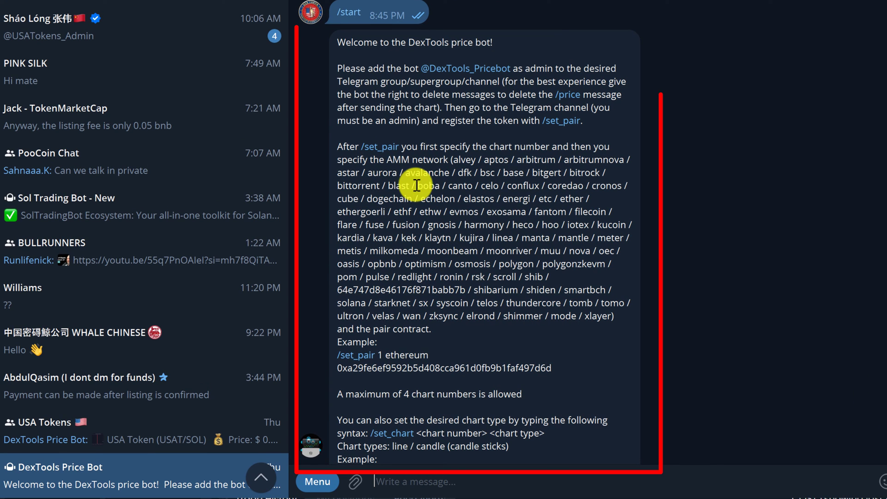
left_click_drag(412, 159, 612, 318)
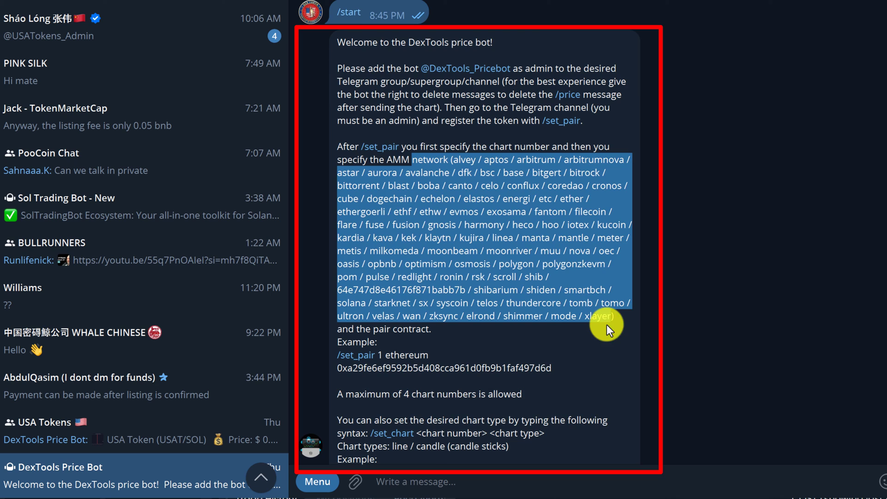
left_click(554, 340)
scroll(554, 339, "down", 4)
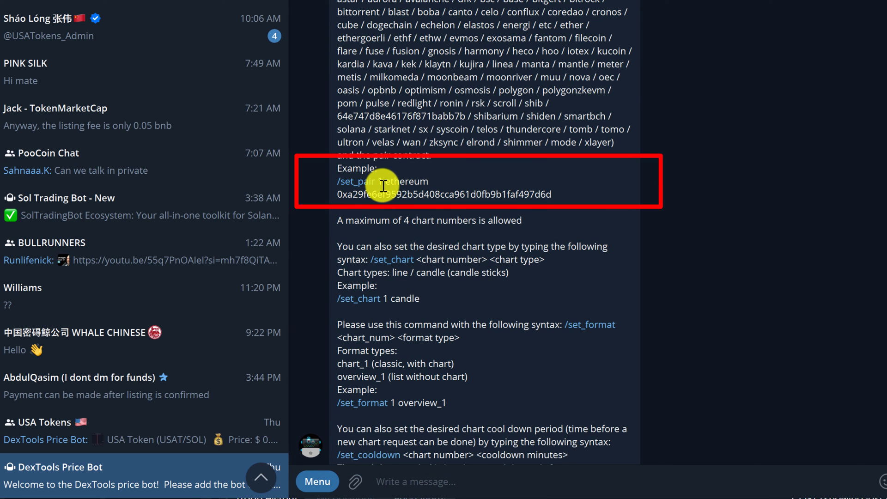
- Examine the bot's instructions for chart format, cooldown minimum, chart naming, chart graphic toggling and pair deletion
scroll(414, 280, "down", 3)
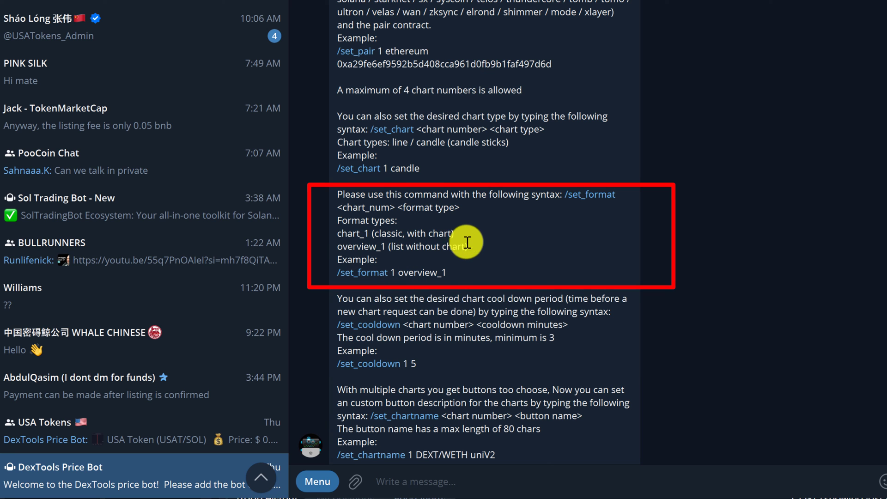
scroll(516, 239, "down", 2)
scroll(514, 239, "down", 1)
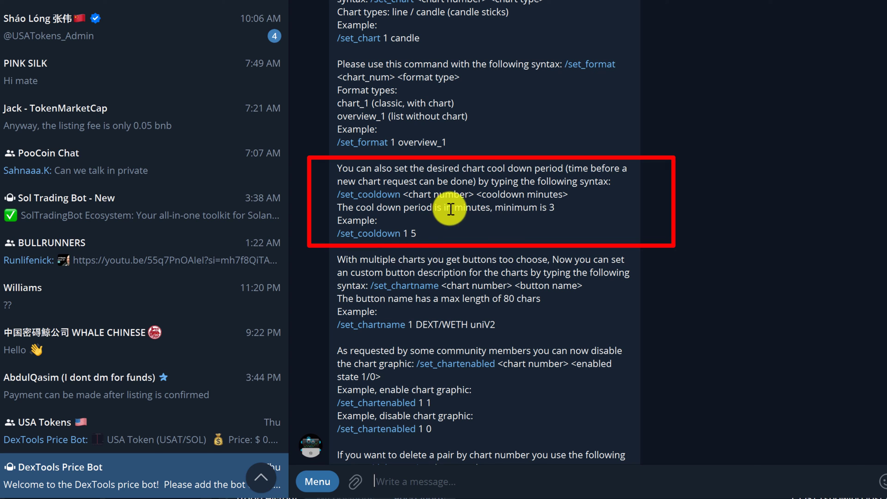
left_click_drag(512, 207, 559, 207)
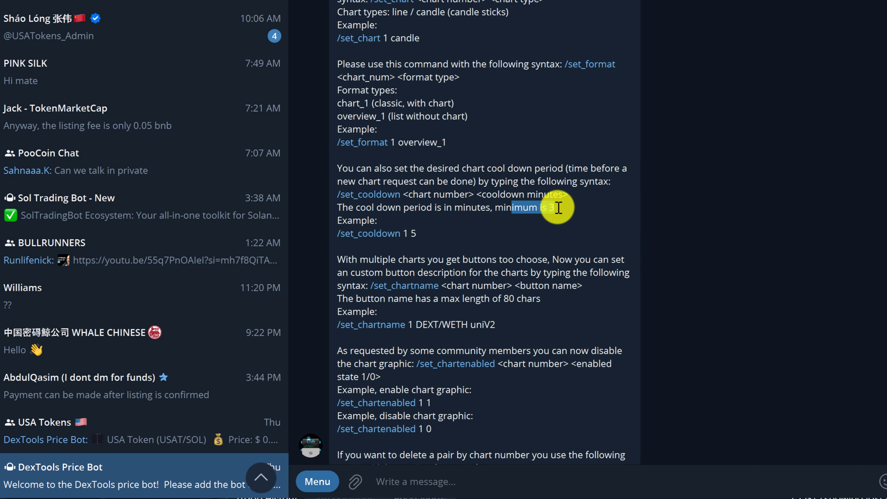
scroll(562, 242, "down", 1)
scroll(519, 278, "down", 4)
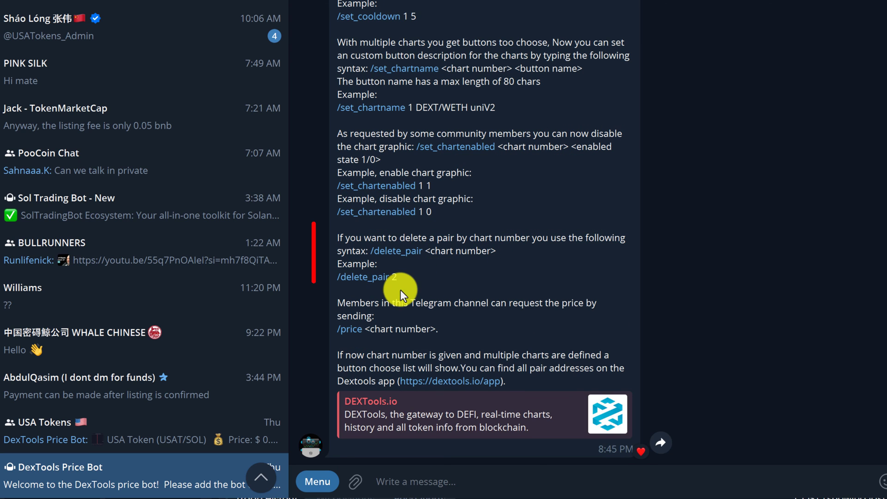
scroll(476, 236, "up", 5)
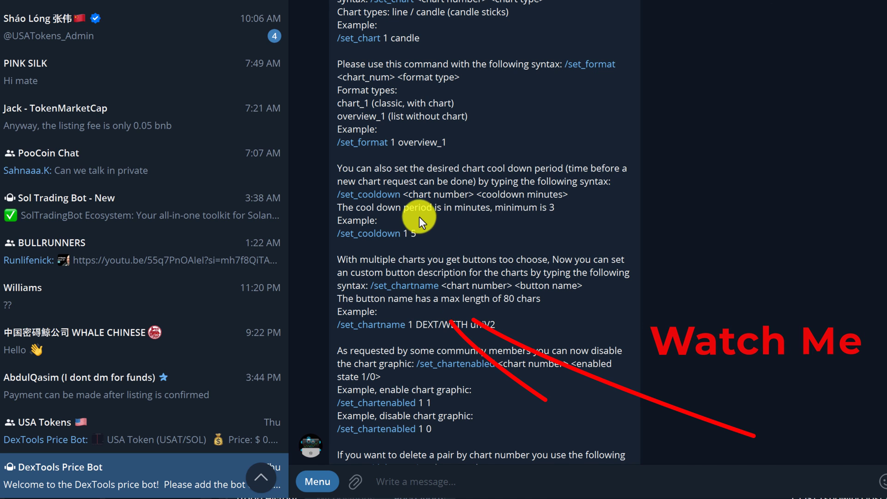
left_click_drag(511, 208, 558, 208)
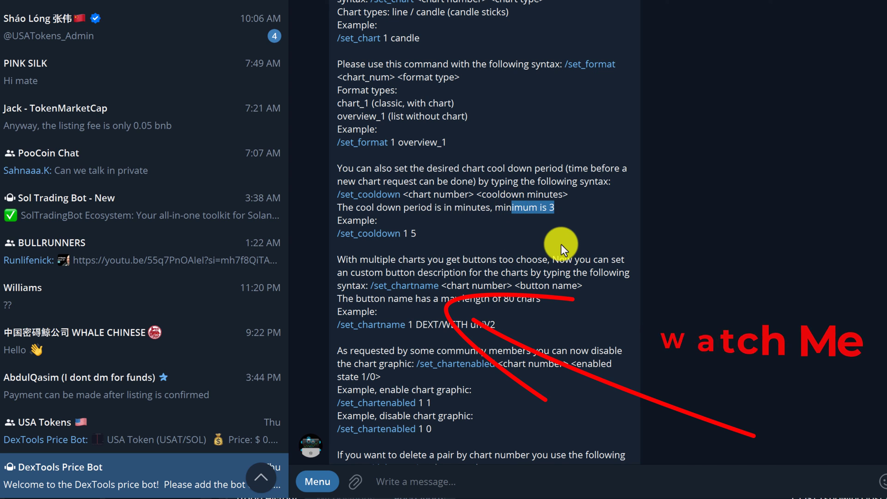